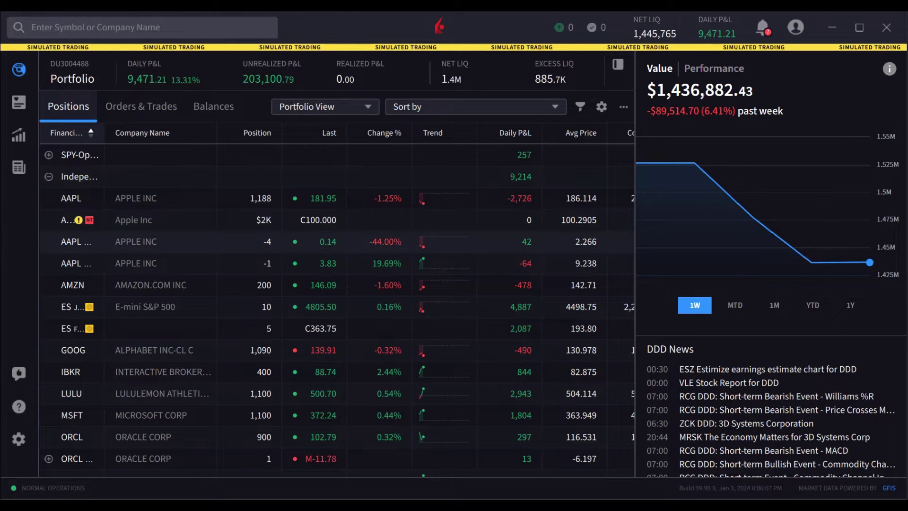
Step: Review the Order Entry and Platform Controls hotkey tabs in Preferences
left_click(18, 440)
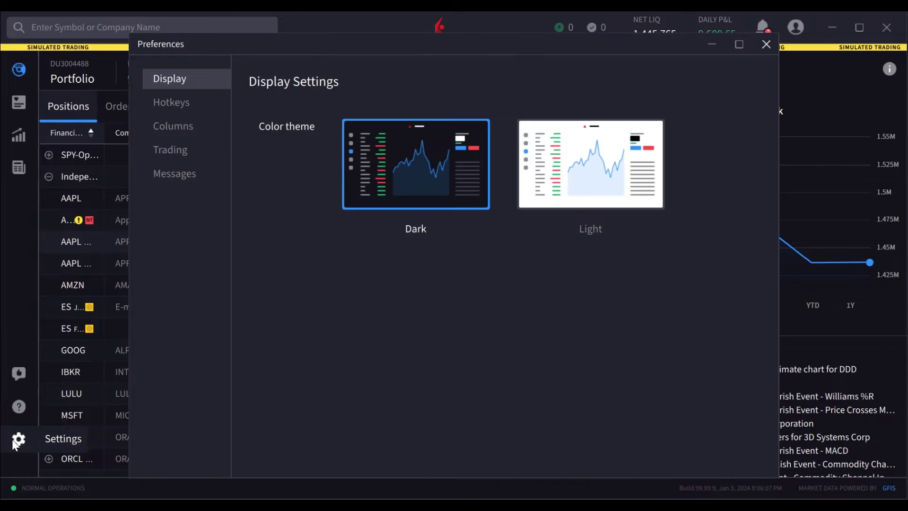
left_click(183, 110)
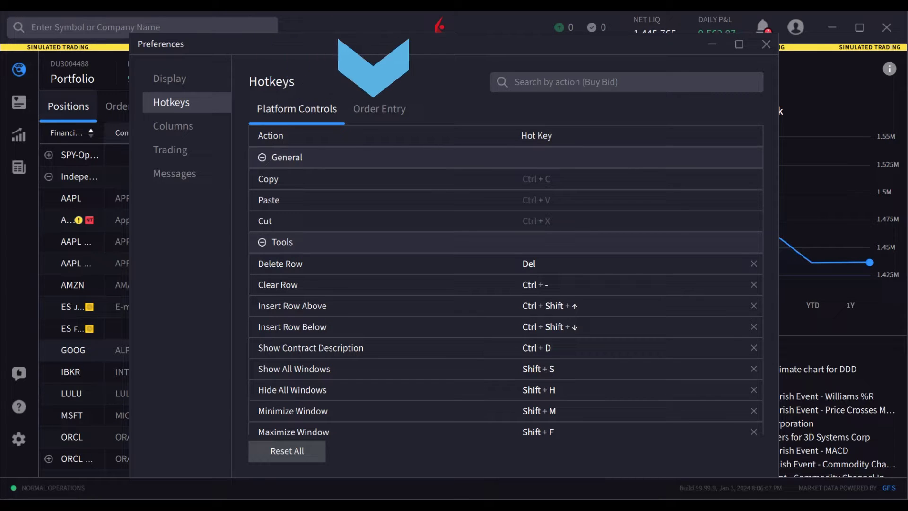
left_click(388, 109)
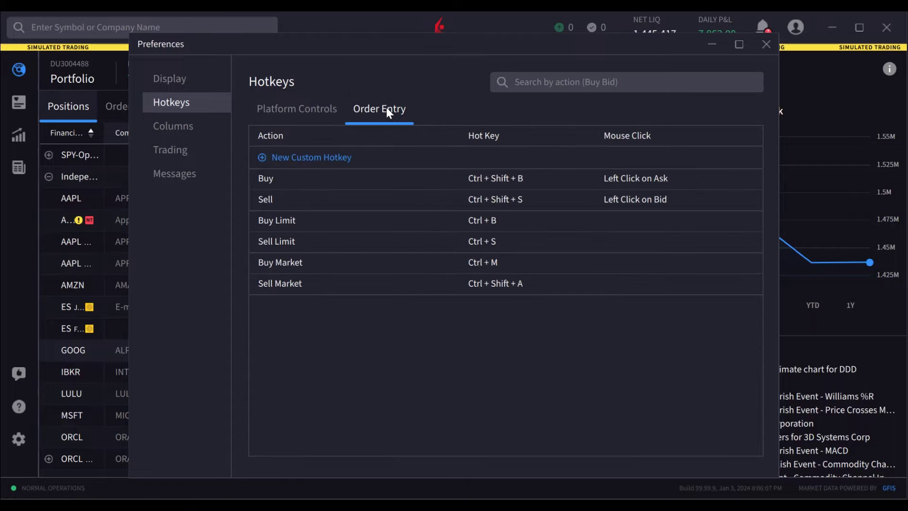
left_click(325, 109)
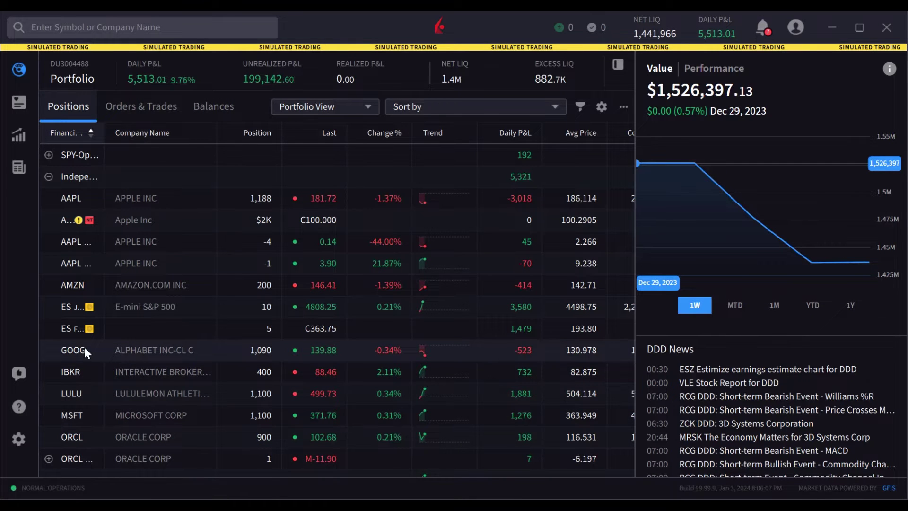
Step: Select the GOOG position and bring up its contract description with Ctrl+D
left_click(85, 348)
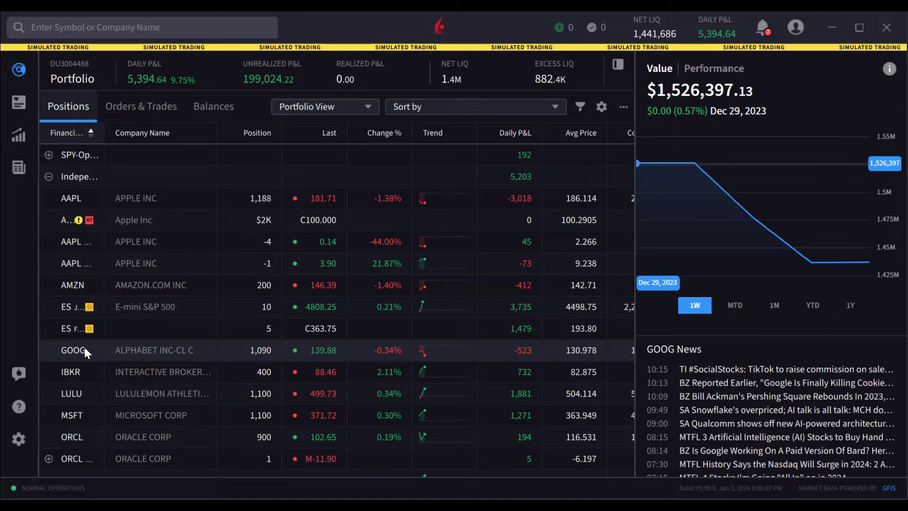
key("ctrl+d")
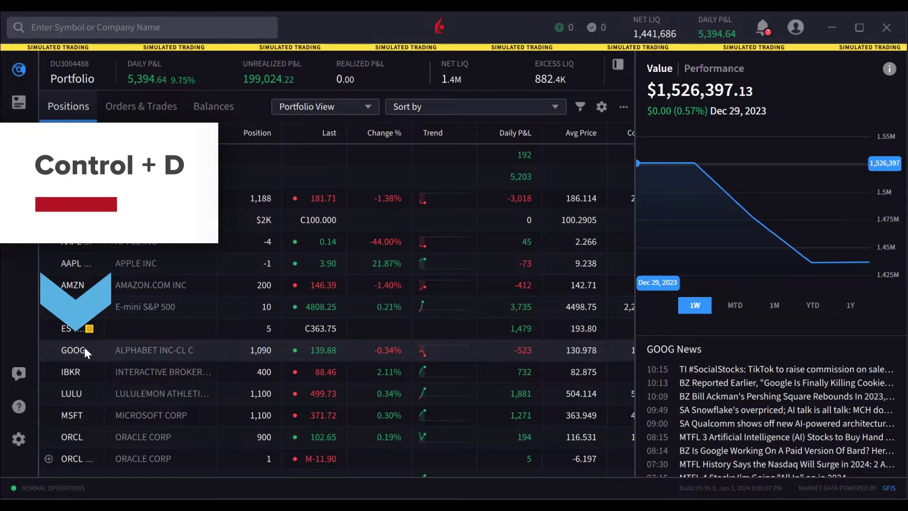
key("ctrl+d")
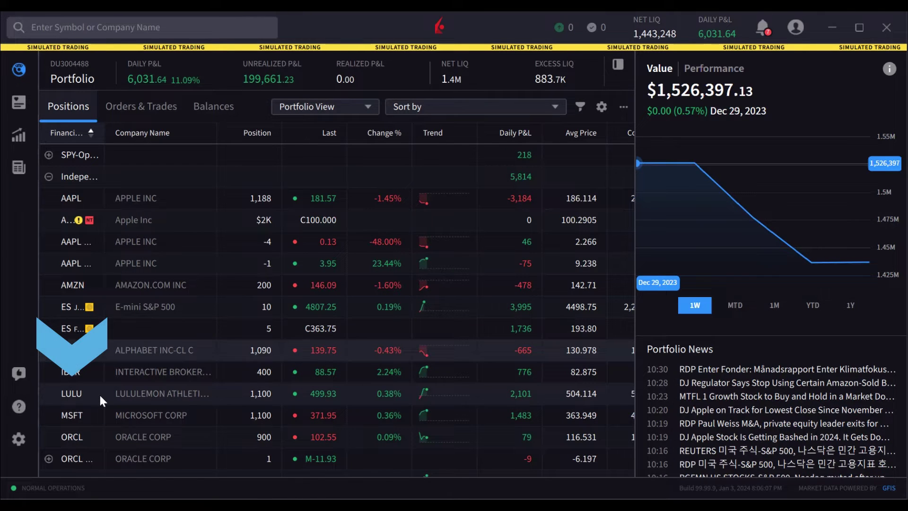
Step: Select the LULU position to stage a 100-share limit buy at 500.50
left_click(101, 396)
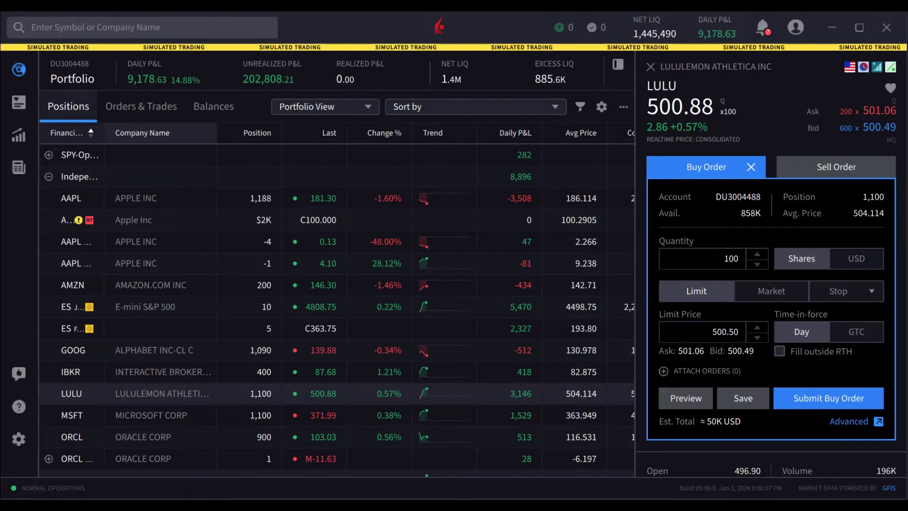
Step: Create a new custom Order Entry hotkey named 'Buy Midprice 300'
left_click(15, 441)
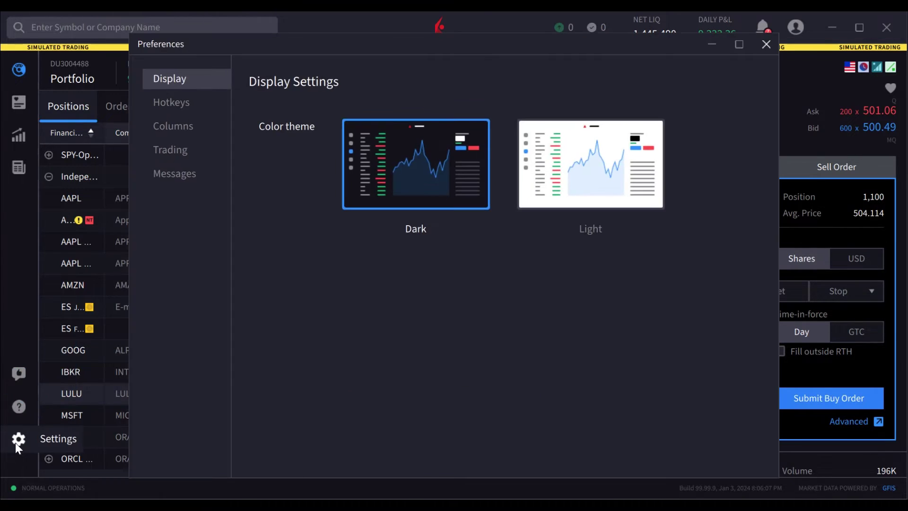
left_click(179, 105)
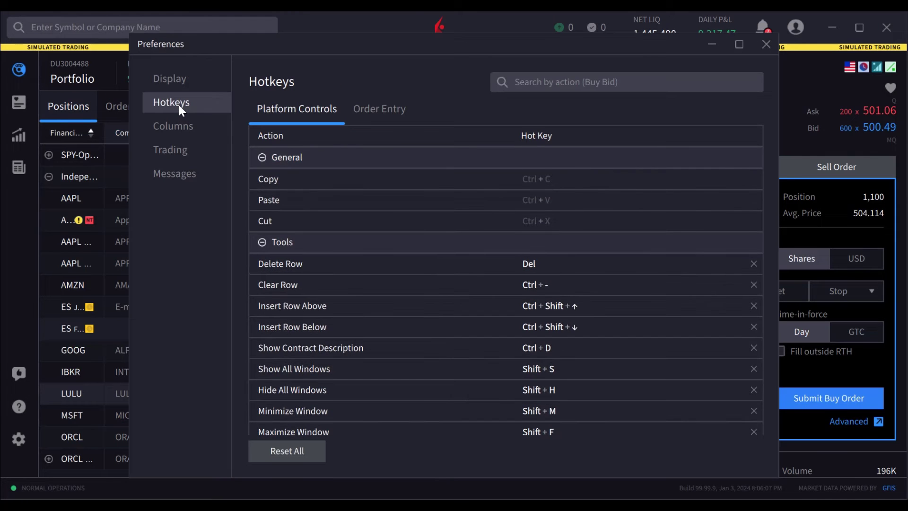
left_click(382, 110)
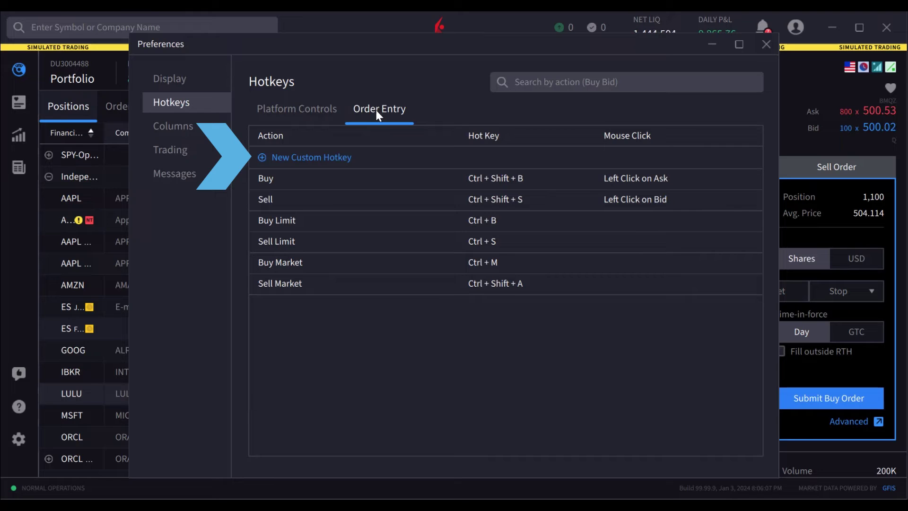
left_click(263, 158)
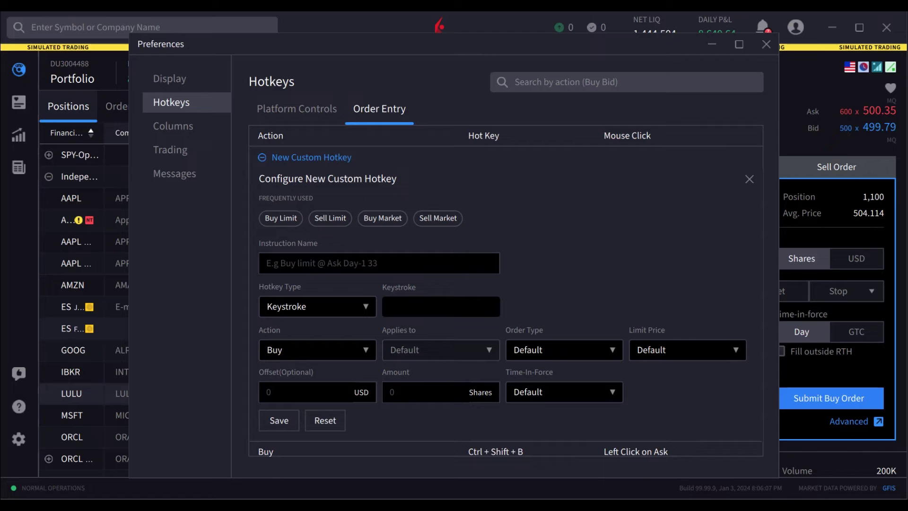
left_click(331, 263)
type("Buy ")
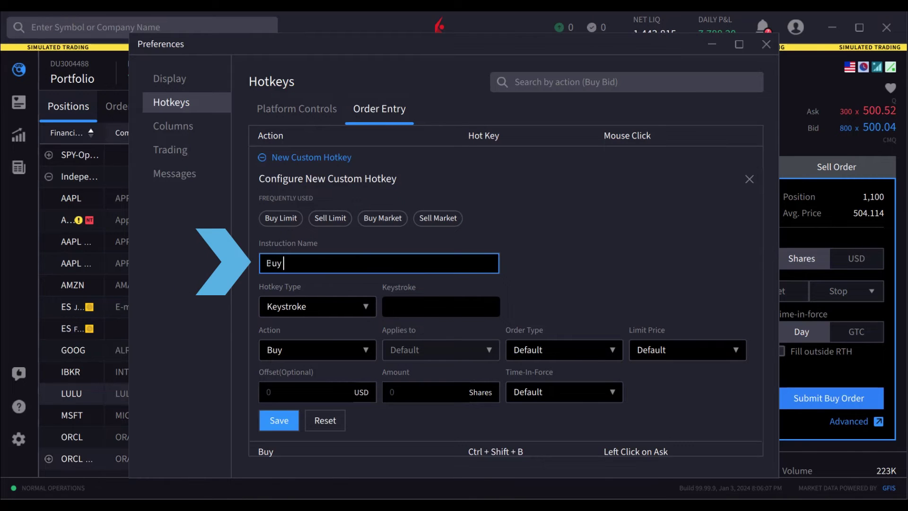
type("Midpri")
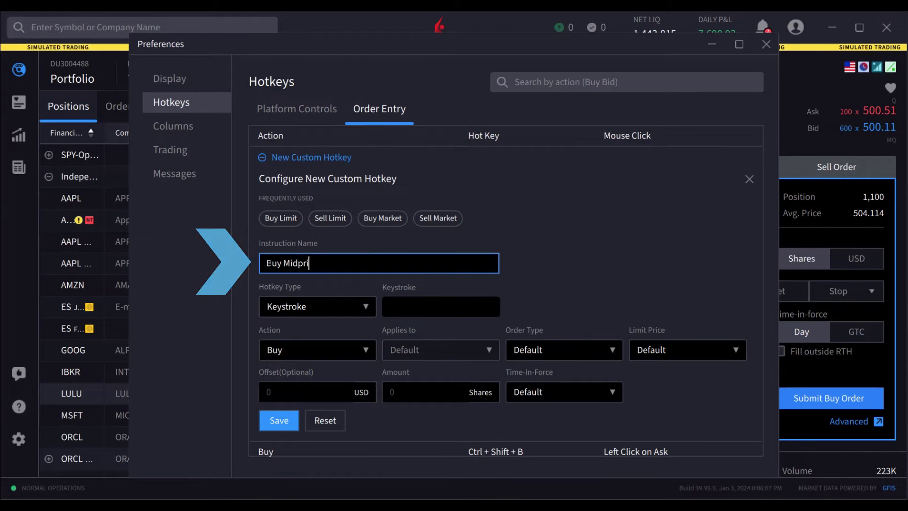
type("ce 300")
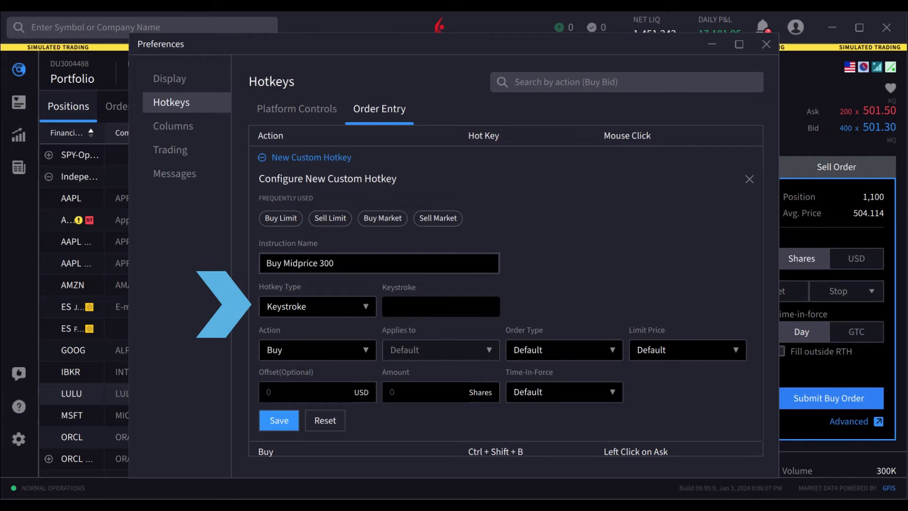
left_click(368, 308)
Step: Make the hotkey trigger on a double left click on the Ask price
left_click(355, 353)
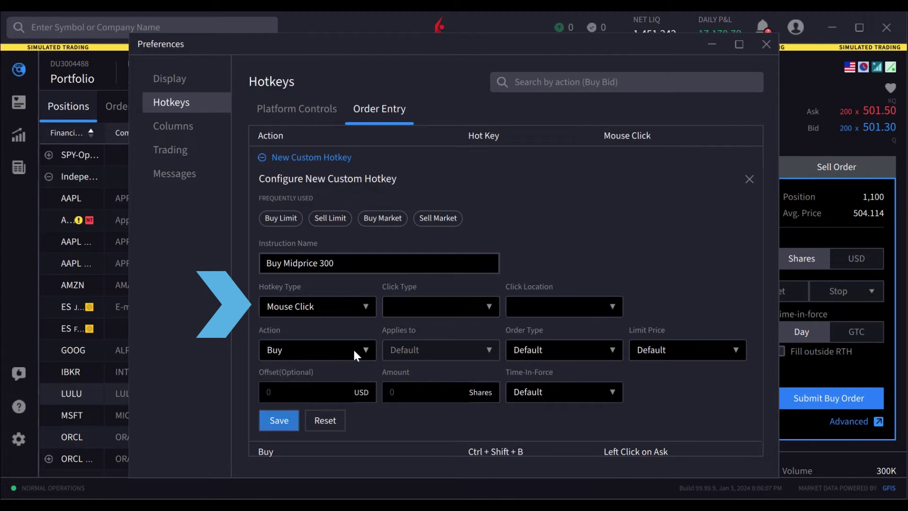
left_click(490, 306)
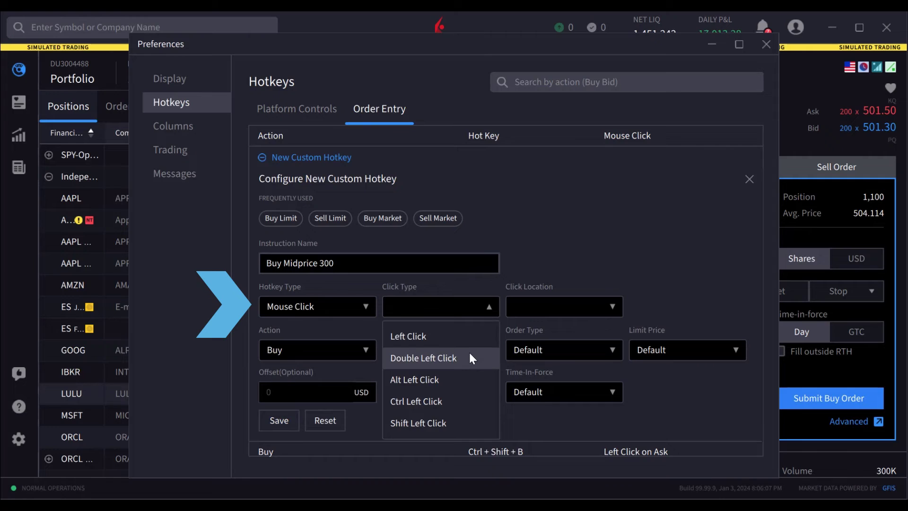
left_click(470, 357)
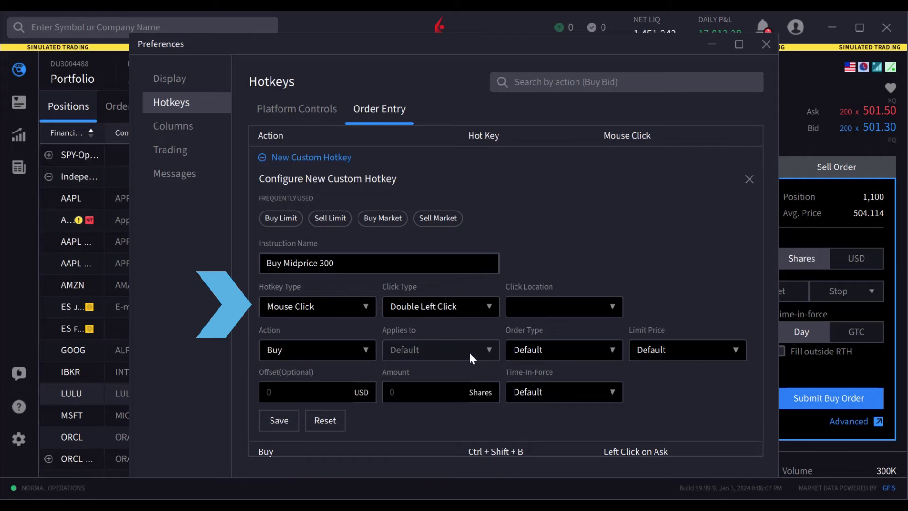
left_click(610, 307)
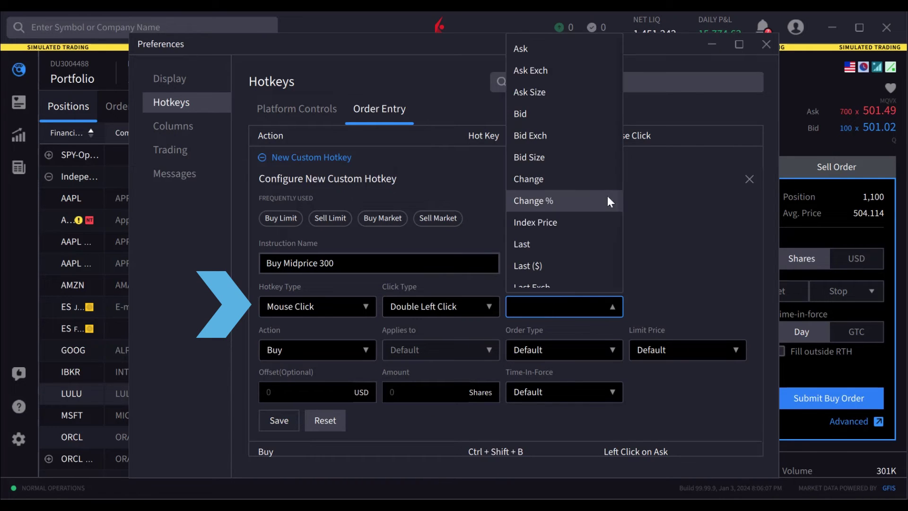
left_click(577, 56)
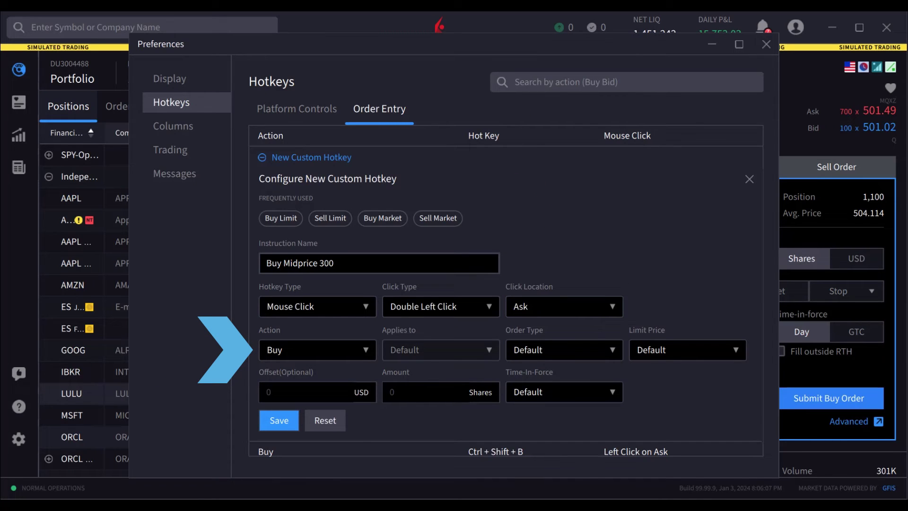
Step: Set order type MIDPRICE with the limit price at the Bid/Ask Midpoint
left_click(610, 350)
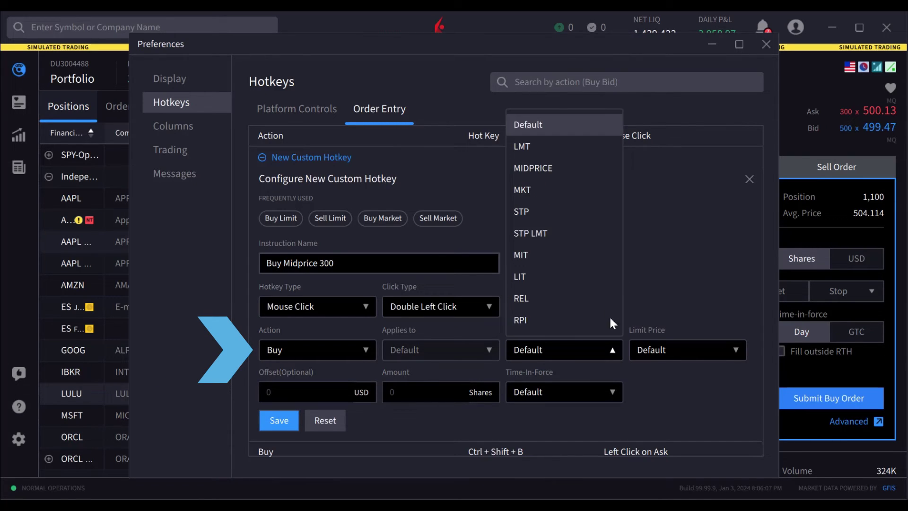
left_click(588, 171)
left_click(734, 344)
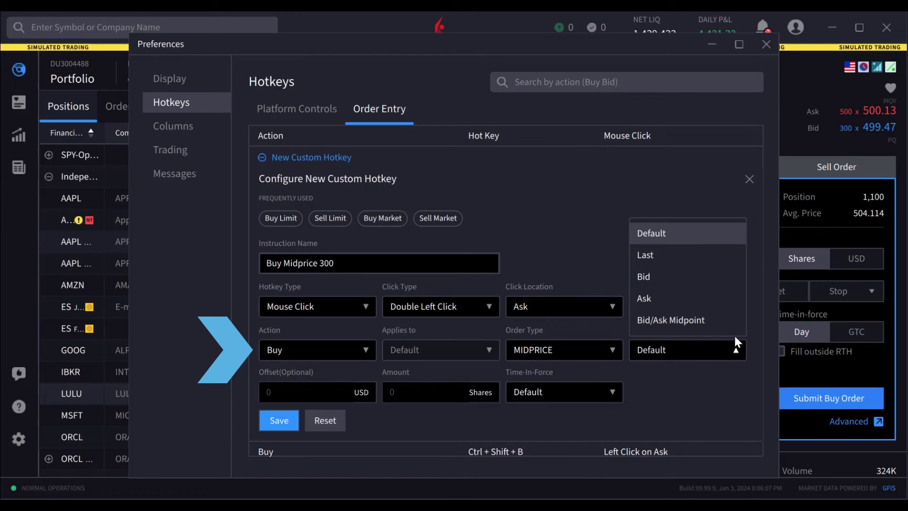
left_click(731, 323)
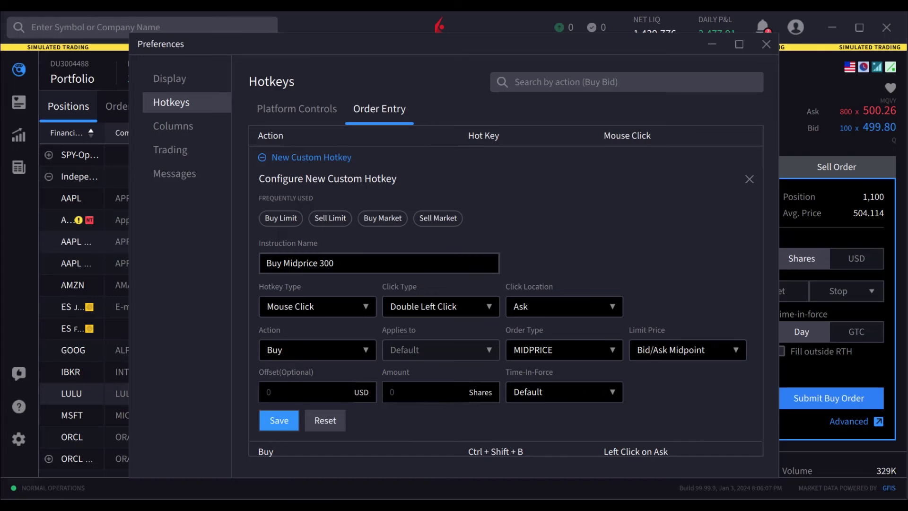
Step: Set the amount to 300 shares and time-in-force to GTC, then save the hotkey
left_click(426, 392)
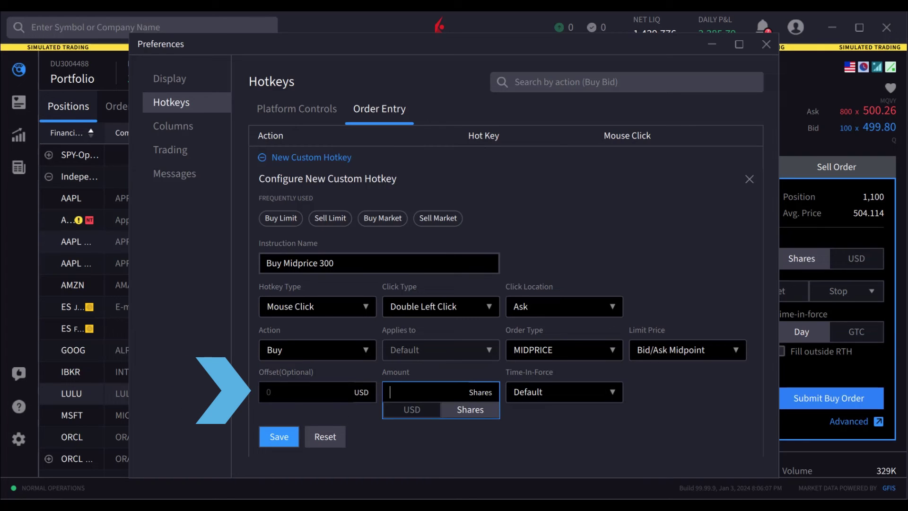
type("300")
left_click(468, 410)
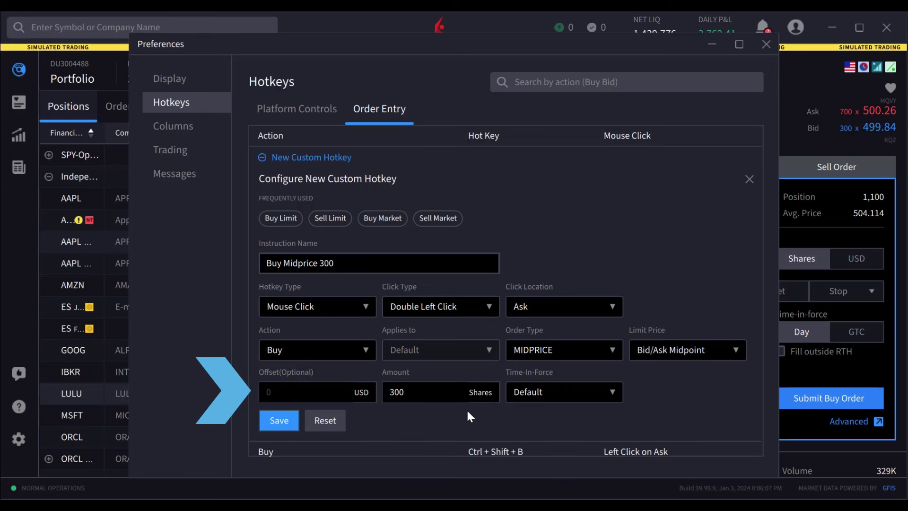
left_click(612, 391)
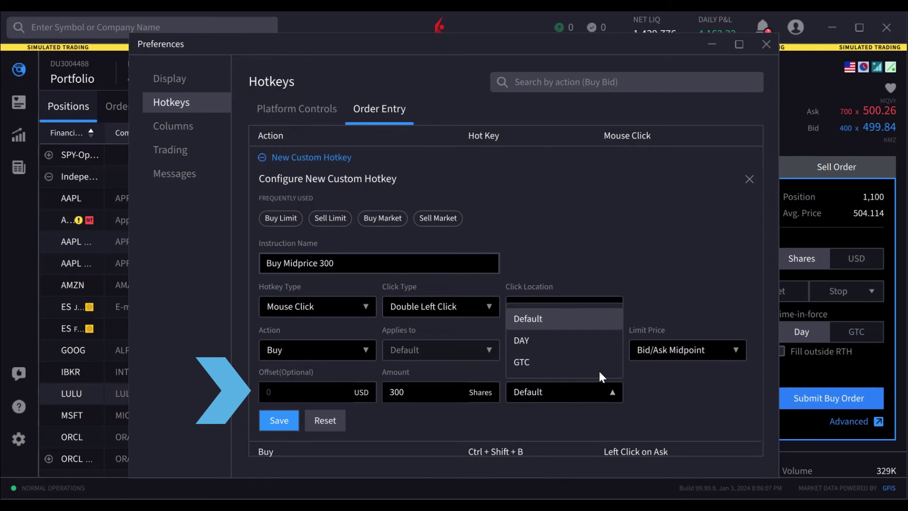
left_click(585, 364)
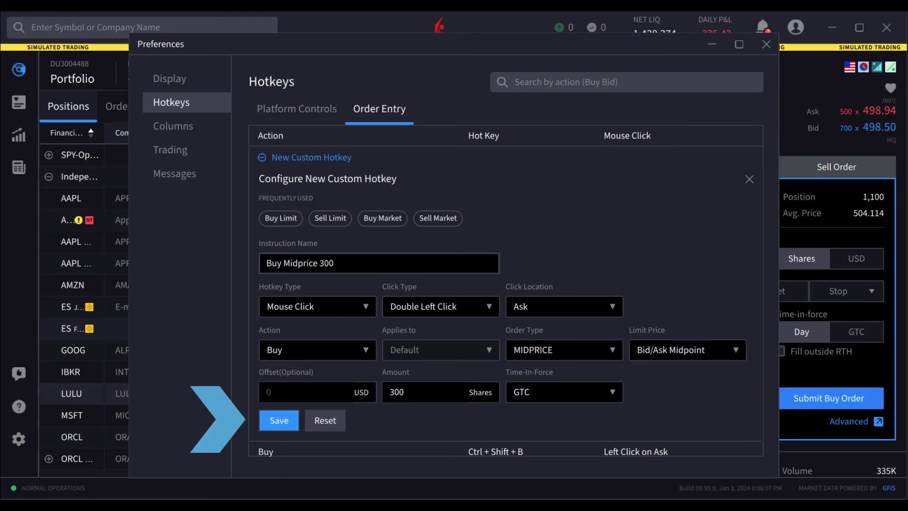
left_click(283, 422)
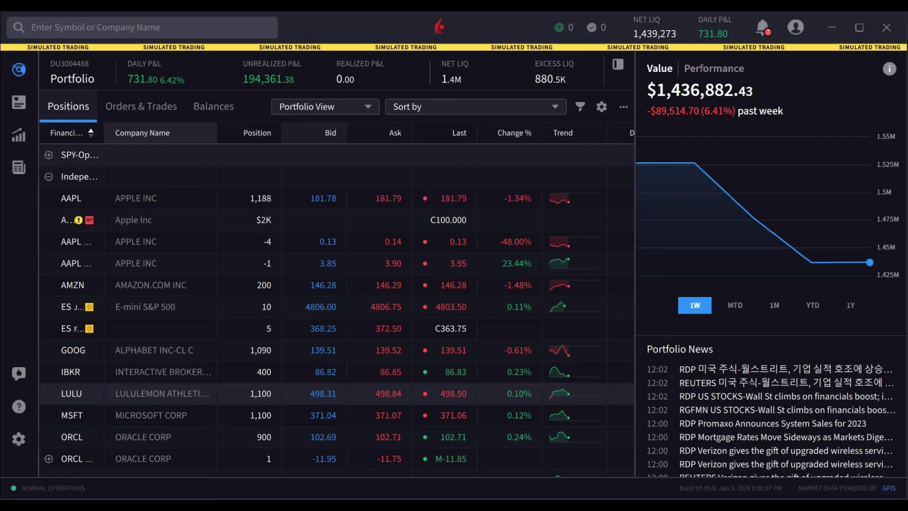
Step: Double-click AAPL's Ask price to stage a 300-share MidPrice GTC buy ticket
mouse_move(376, 196)
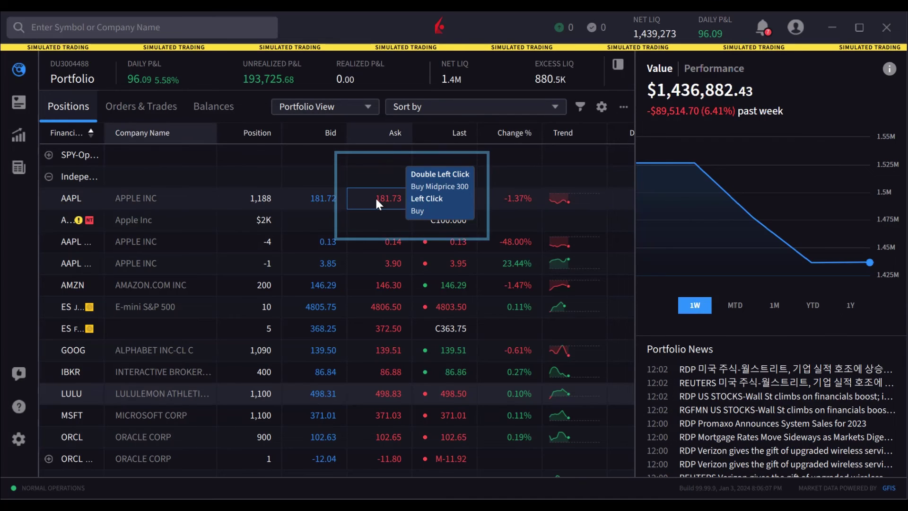
double_click(376, 197)
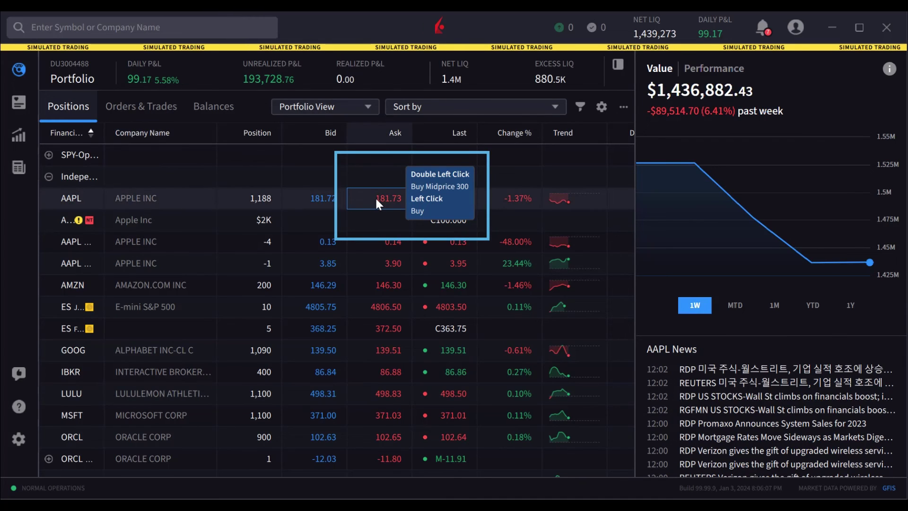
left_click(375, 197)
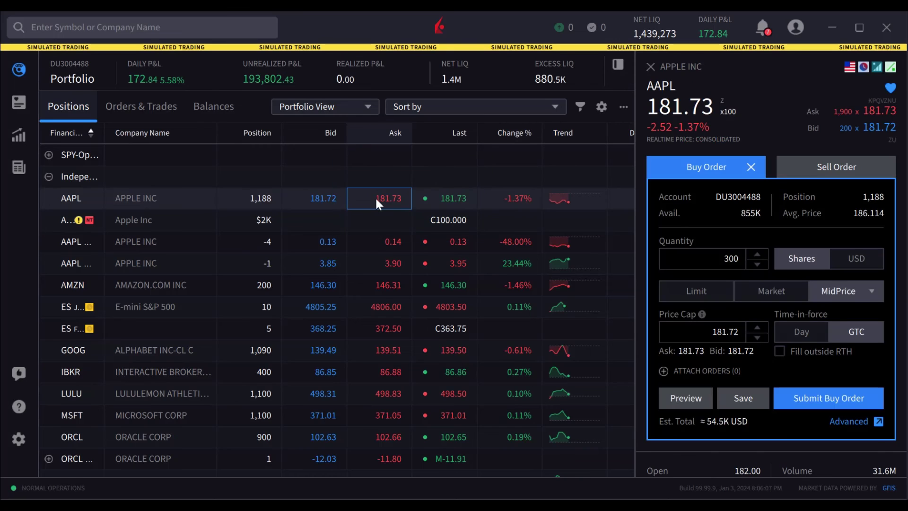